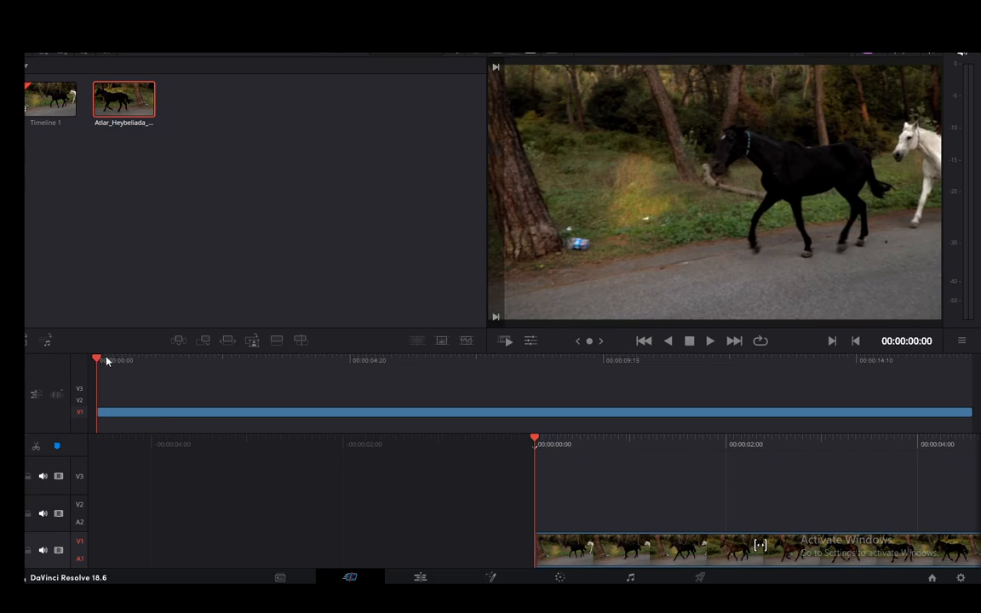
- Split the horse clip at 00:00:08:07 and stack its second part on video track 2 from the timeline start
{"action": "left_click_drag", "start_coordinate": [106, 361], "coordinate": [533, 389]}
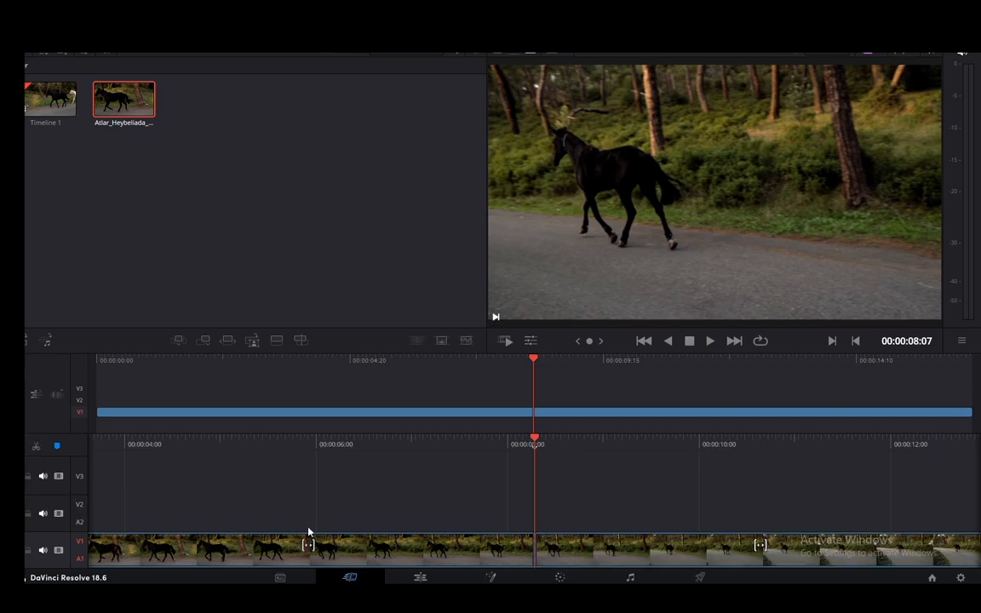
{"action": "left_click_drag", "start_coordinate": [644, 414], "coordinate": [195, 400]}
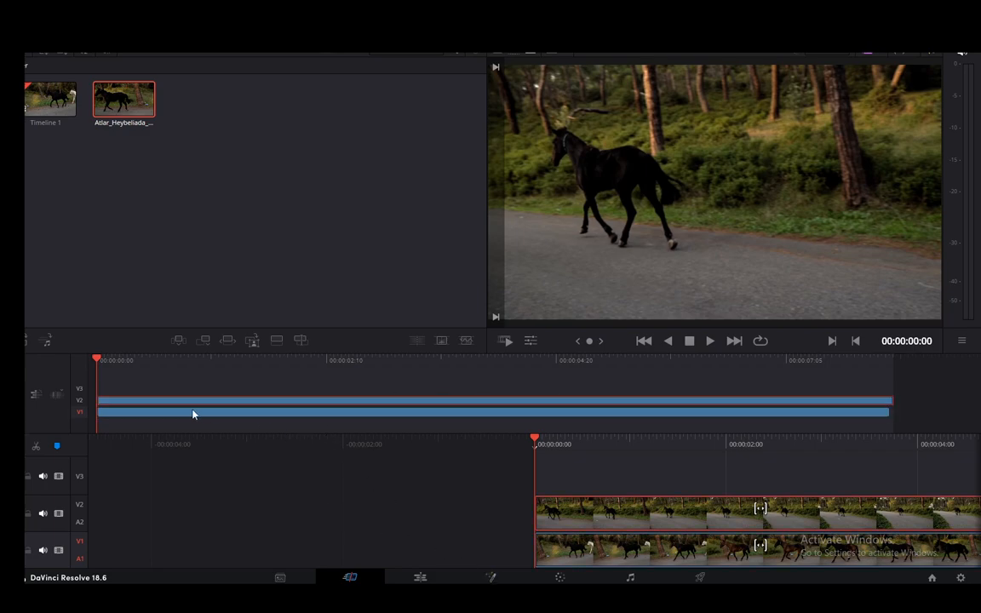
- Open the Color page, centre node 01 of clip 02 between input and output, and add an alpha output
{"action": "left_click", "coordinate": [559, 577]}
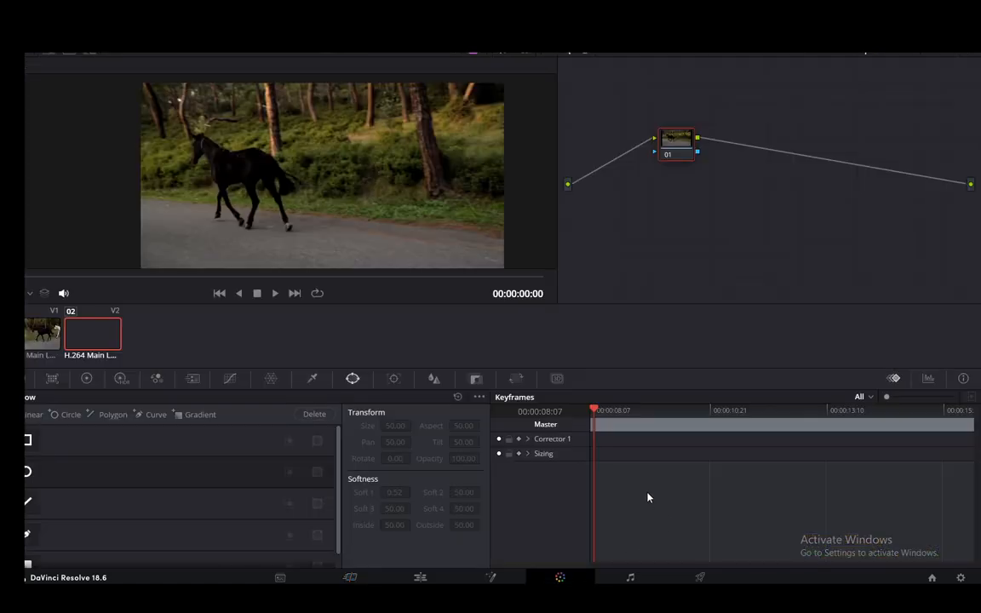
{"action": "left_click_drag", "start_coordinate": [679, 143], "coordinate": [722, 184]}
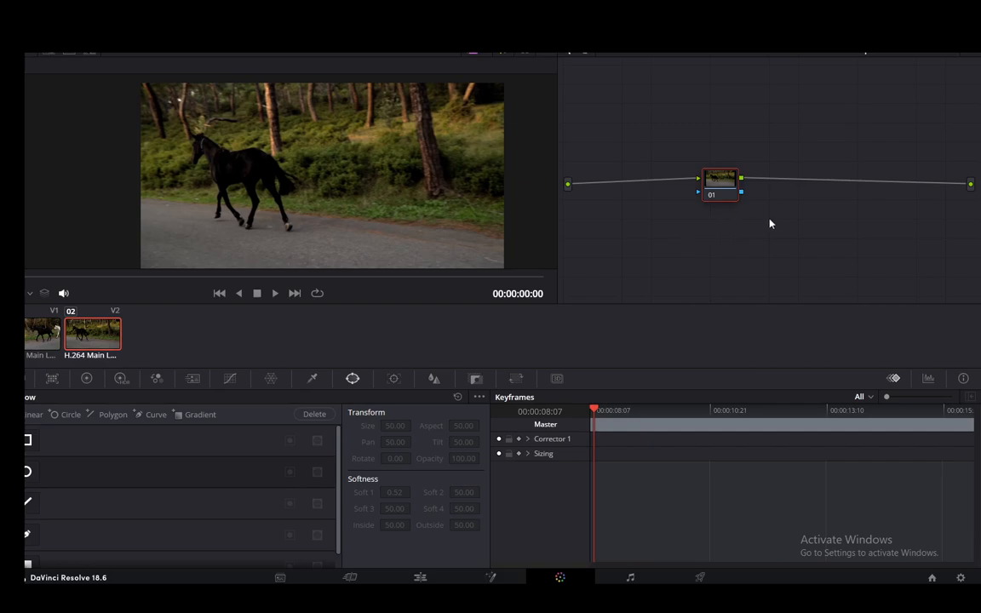
{"action": "right_click", "coordinate": [788, 204]}
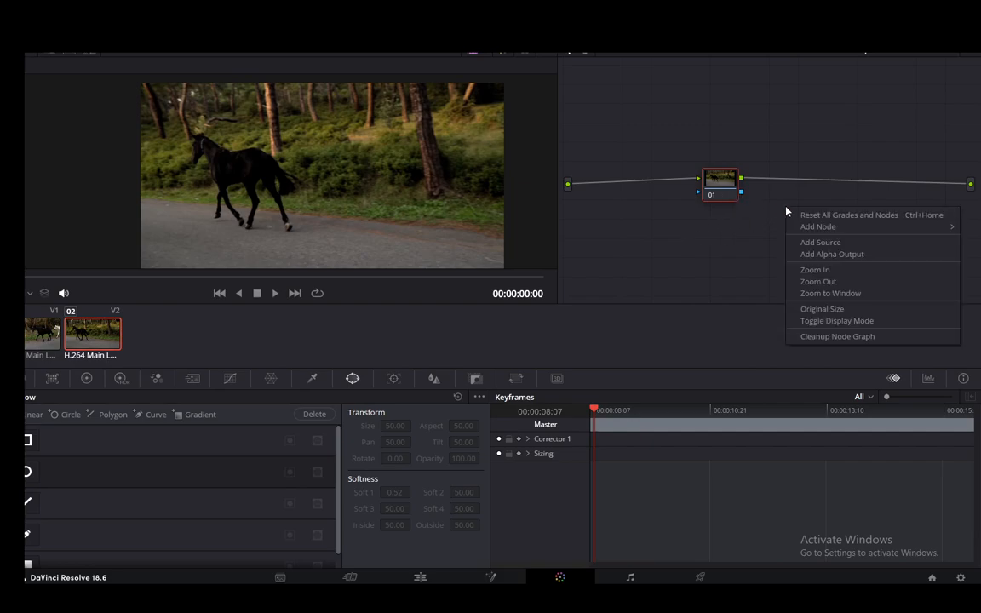
{"action": "left_click", "coordinate": [805, 256]}
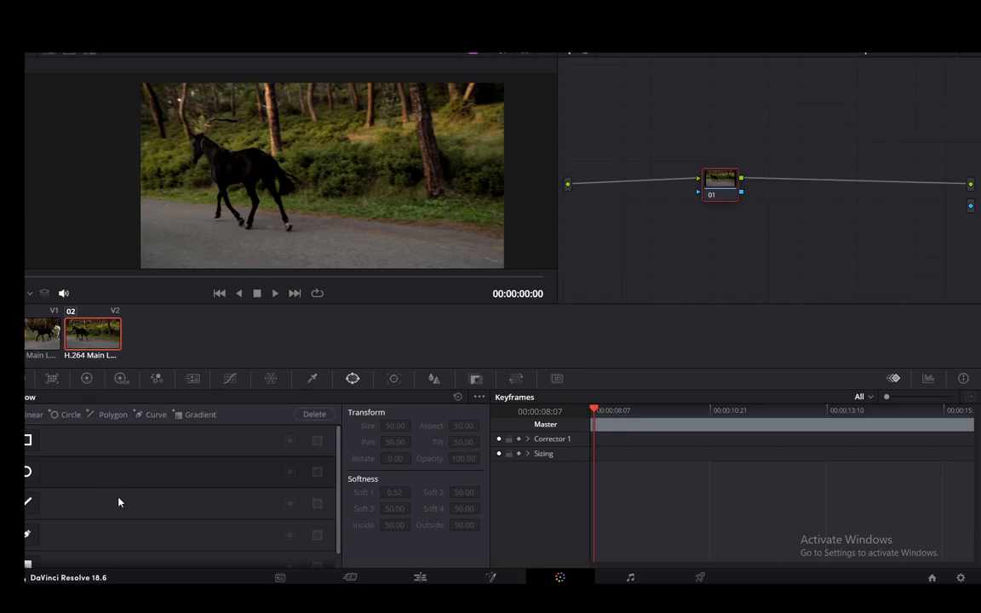
- Activate the Curve window on node 01 and try placing first outline points on the crest of the black horse's neck
{"action": "scroll", "coordinate": [102, 499], "scroll_direction": "down", "scroll_amount": 1}
{"action": "left_click", "coordinate": [32, 520]}
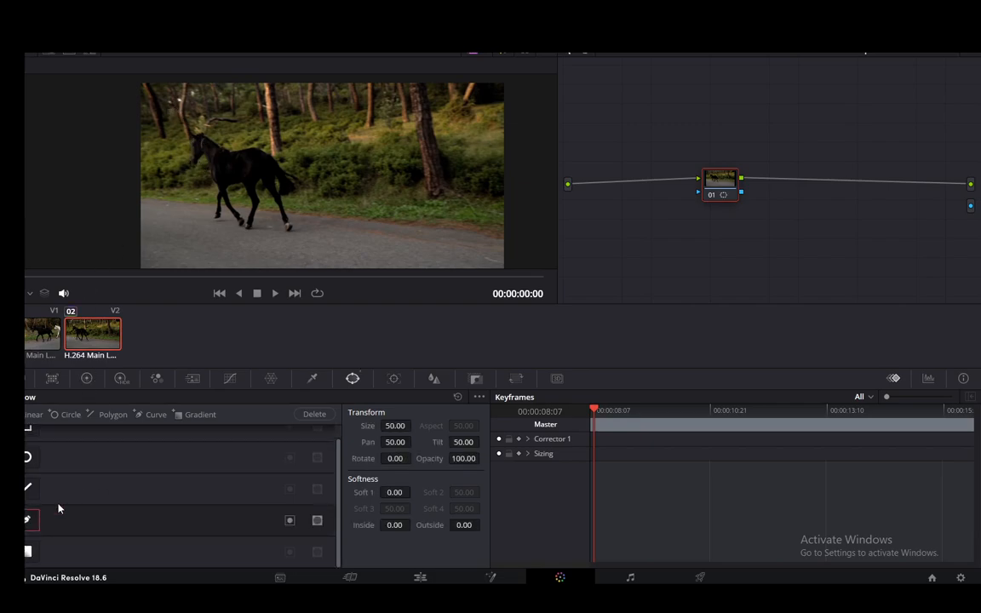
{"action": "scroll", "coordinate": [159, 163], "scroll_direction": "up", "scroll_amount": 3}
{"action": "left_click_drag", "start_coordinate": [160, 163], "coordinate": [368, 163]}
{"action": "scroll", "coordinate": [282, 209], "scroll_direction": "up", "scroll_amount": 1}
{"action": "scroll", "coordinate": [282, 209], "scroll_direction": "up", "scroll_amount": 2}
{"action": "scroll", "coordinate": [292, 126], "scroll_direction": "up", "scroll_amount": 1}
{"action": "scroll", "coordinate": [293, 213], "scroll_direction": "up", "scroll_amount": 1}
{"action": "scroll", "coordinate": [325, 210], "scroll_direction": "up", "scroll_amount": 1}
{"action": "left_click", "coordinate": [331, 107]}
{"action": "left_click", "coordinate": [347, 114]}
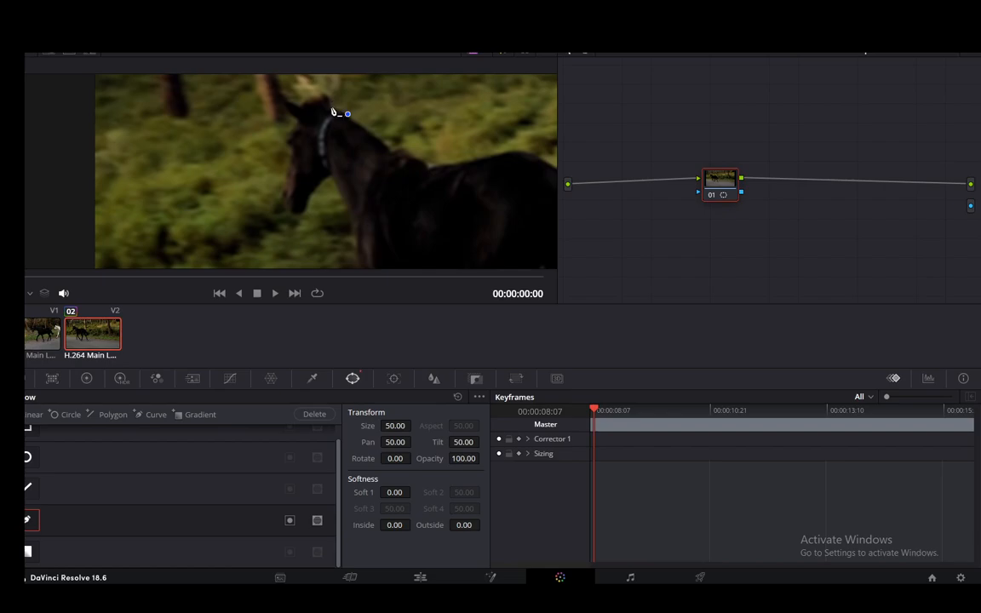
- Trace the Curve window from the back of the horse's neck along the throat and jaw to the muzzle
{"action": "left_click", "coordinate": [377, 134]}
{"action": "left_click", "coordinate": [355, 213]}
{"action": "left_click", "coordinate": [343, 195]}
{"action": "left_click", "coordinate": [334, 180]}
{"action": "left_click", "coordinate": [320, 185]}
{"action": "left_click", "coordinate": [305, 205]}
{"action": "left_click", "coordinate": [287, 214]}
{"action": "left_click", "coordinate": [279, 197]}
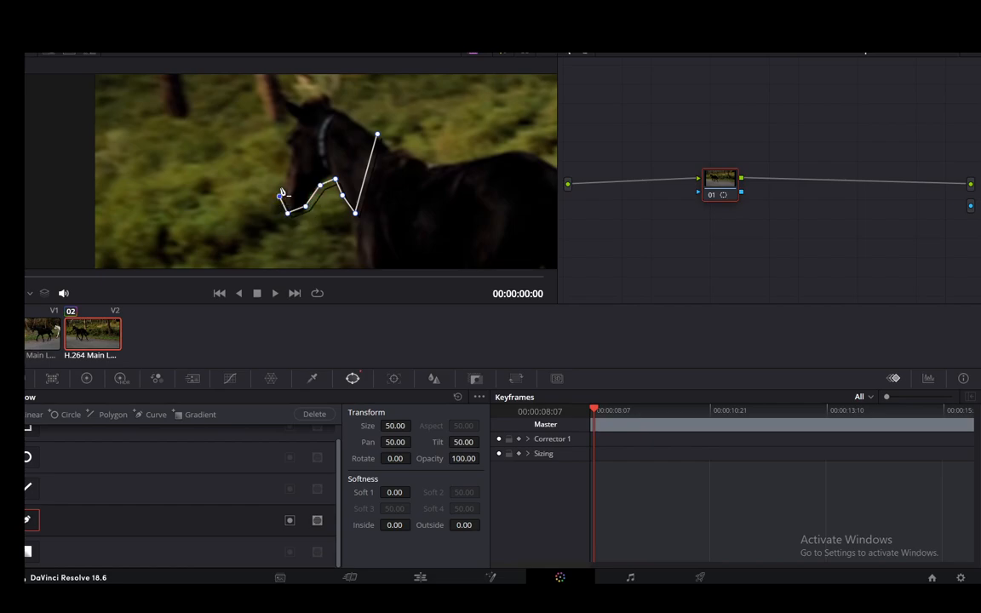
- Continue the outline up the horse's face and around the ears, and close it at the back of the neck
{"action": "left_click", "coordinate": [285, 175]}
{"action": "left_click", "coordinate": [293, 151]}
{"action": "left_click_drag", "start_coordinate": [293, 151], "coordinate": [285, 142]}
{"action": "left_click", "coordinate": [295, 120]}
{"action": "left_click", "coordinate": [282, 101]}
{"action": "left_click", "coordinate": [304, 102]}
{"action": "left_click", "coordinate": [322, 94]}
{"action": "left_click", "coordinate": [377, 134]}
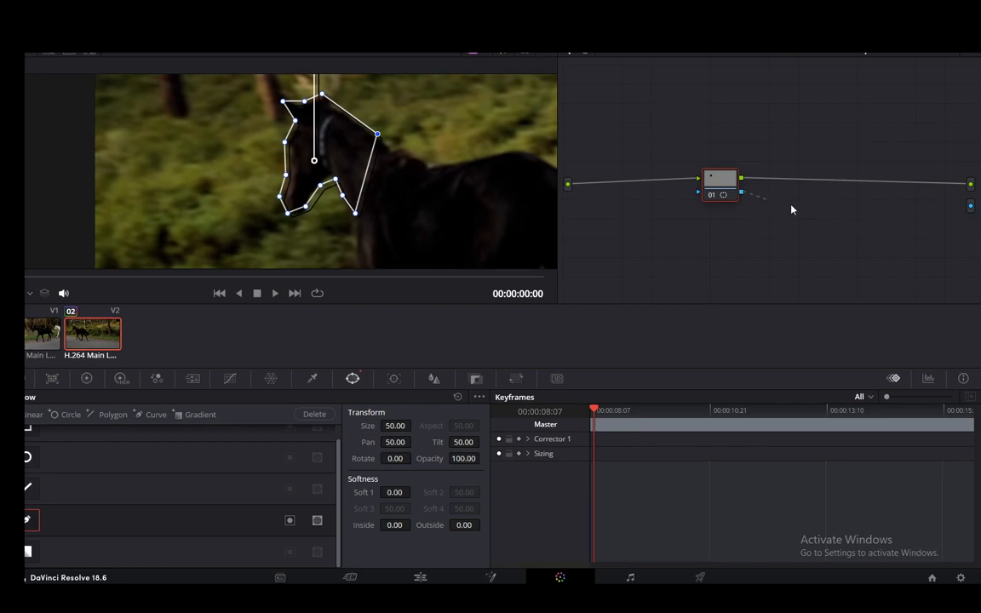
- Connect node 01's key output to the alpha output and check the head cutout with the window inverted and normal
{"action": "left_click_drag", "start_coordinate": [974, 208], "coordinate": [971, 205]}
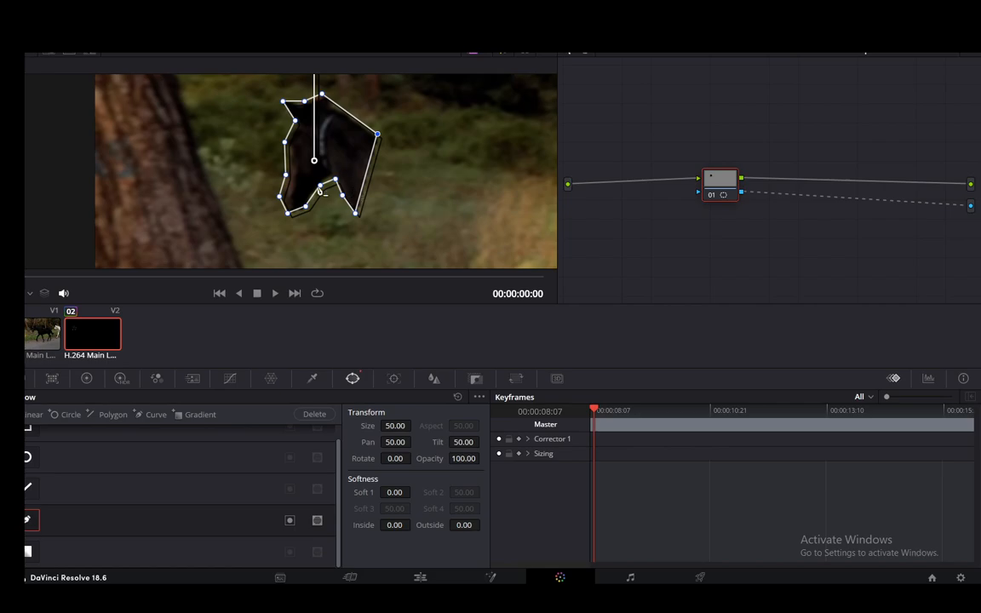
{"action": "left_click", "coordinate": [290, 520]}
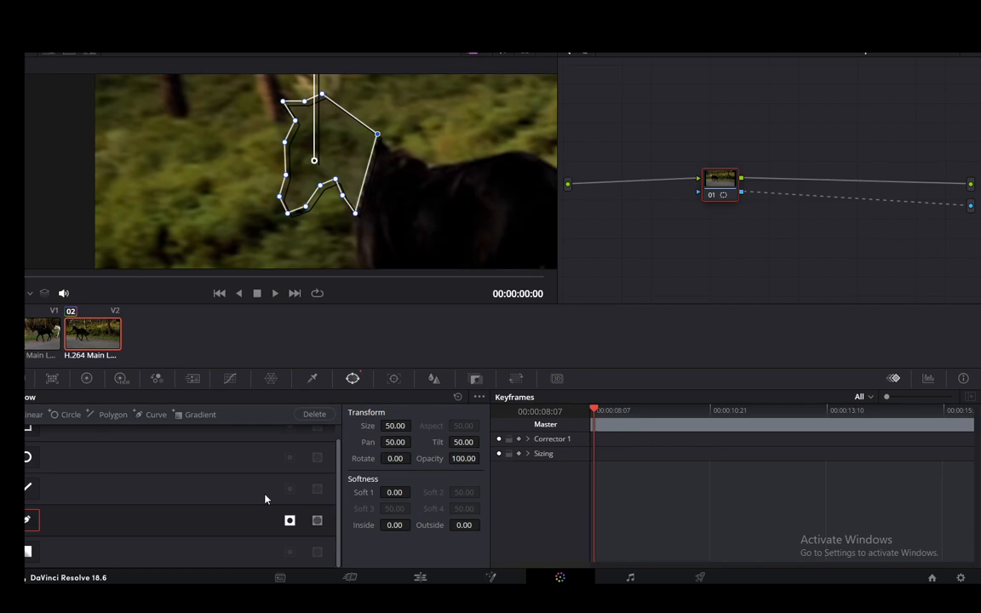
{"action": "left_click", "coordinate": [290, 520]}
{"action": "left_click", "coordinate": [290, 520]}
{"action": "left_click", "coordinate": [289, 521]}
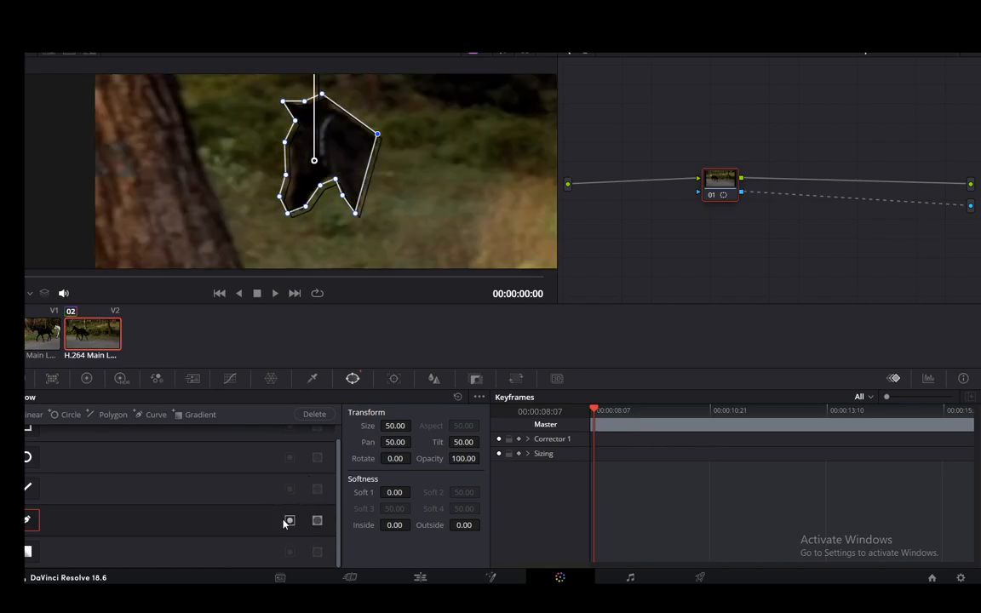
{"action": "left_click", "coordinate": [32, 335]}
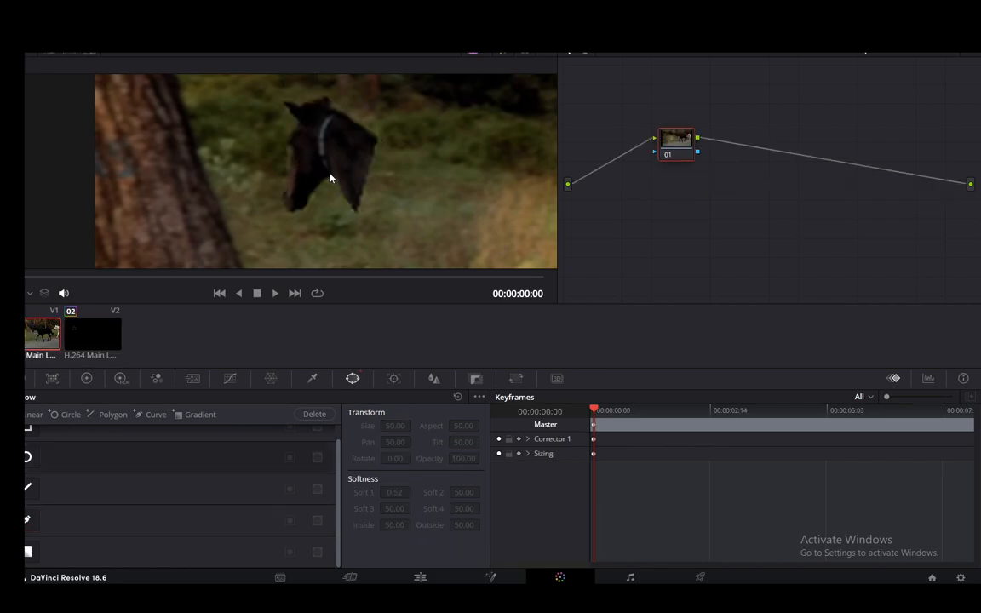
{"action": "left_click", "coordinate": [97, 338]}
- Track the head window through clip 02 in both directions with the Cloud Tracker
{"action": "left_click", "coordinate": [397, 380]}
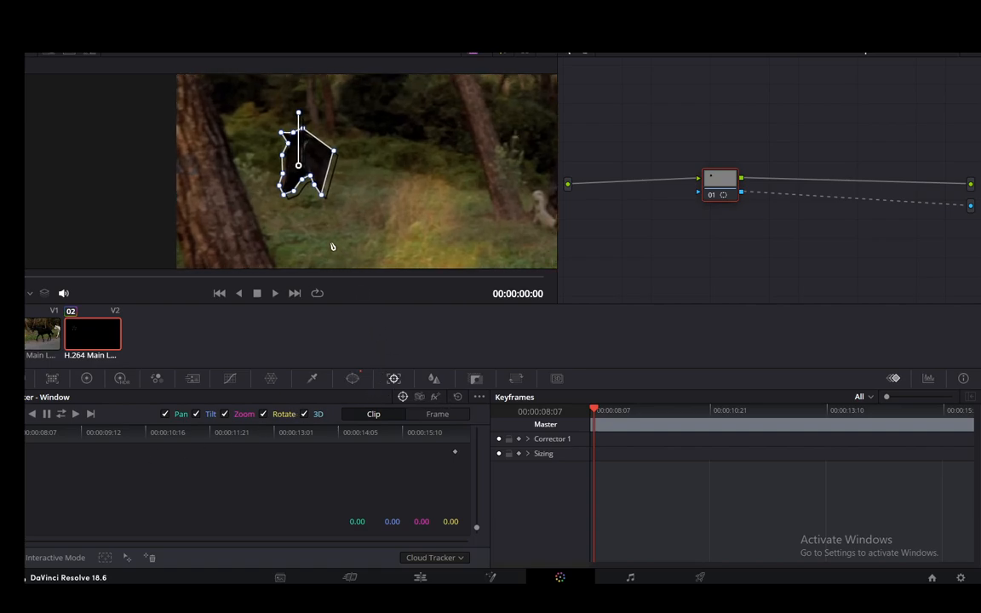
{"action": "left_click", "coordinate": [62, 415]}
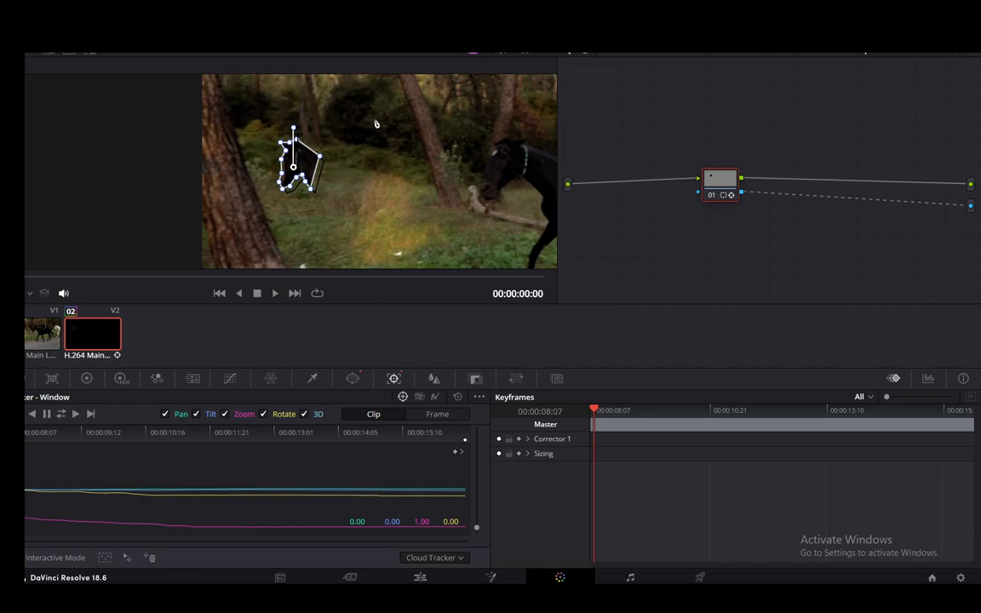
{"action": "scroll", "coordinate": [280, 172], "scroll_direction": "down", "scroll_amount": 4}
{"action": "left_click_drag", "start_coordinate": [363, 209], "coordinate": [305, 161]}
{"action": "scroll", "coordinate": [305, 149], "scroll_direction": "down", "scroll_amount": 1}
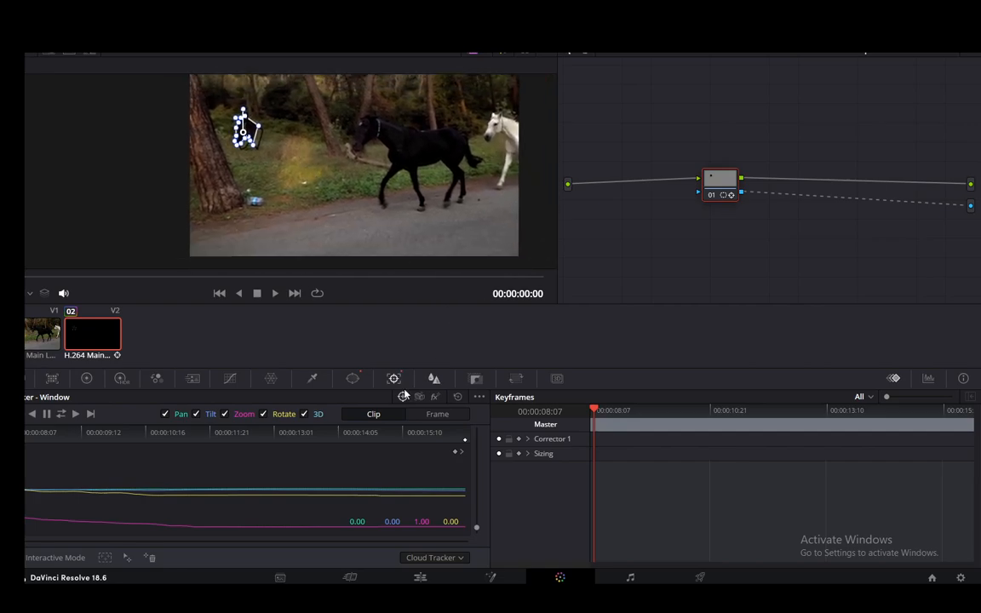
- Open the Edit page and play the timeline to check the cut-out head over the lower clip
{"action": "left_click", "coordinate": [420, 577]}
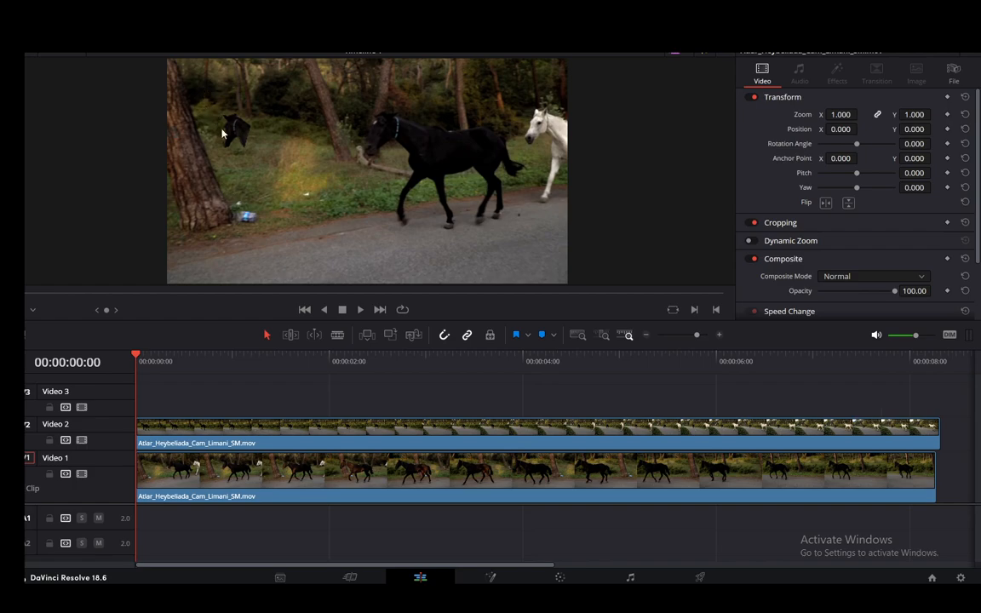
{"action": "left_click", "coordinate": [359, 312]}
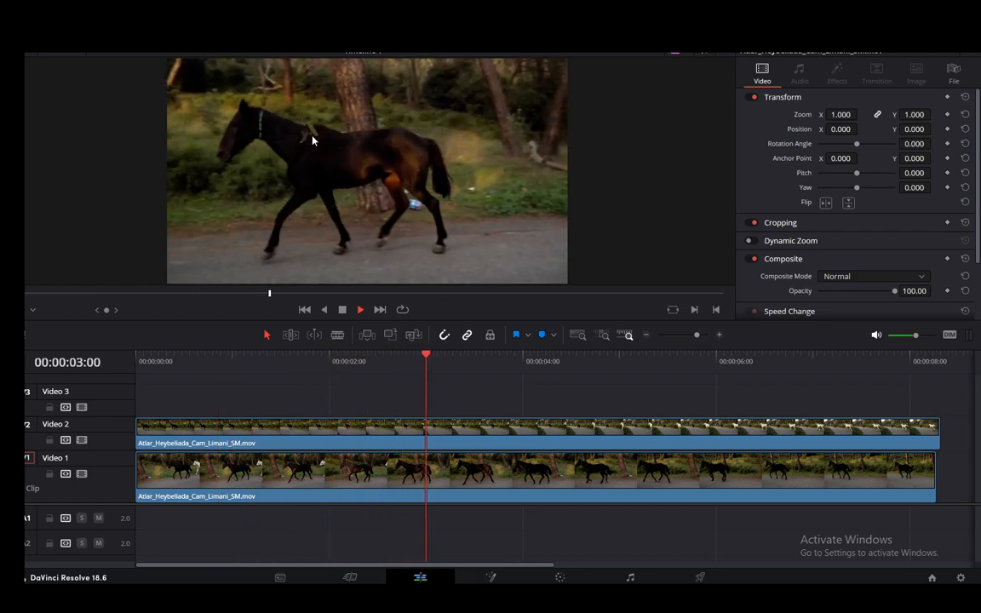
{"action": "left_click", "coordinate": [343, 311]}
- Try placing the masked clip on Video 1 beneath the full clip on Video 2, and play the timeline
{"action": "left_click_drag", "start_coordinate": [361, 475], "coordinate": [353, 398]}
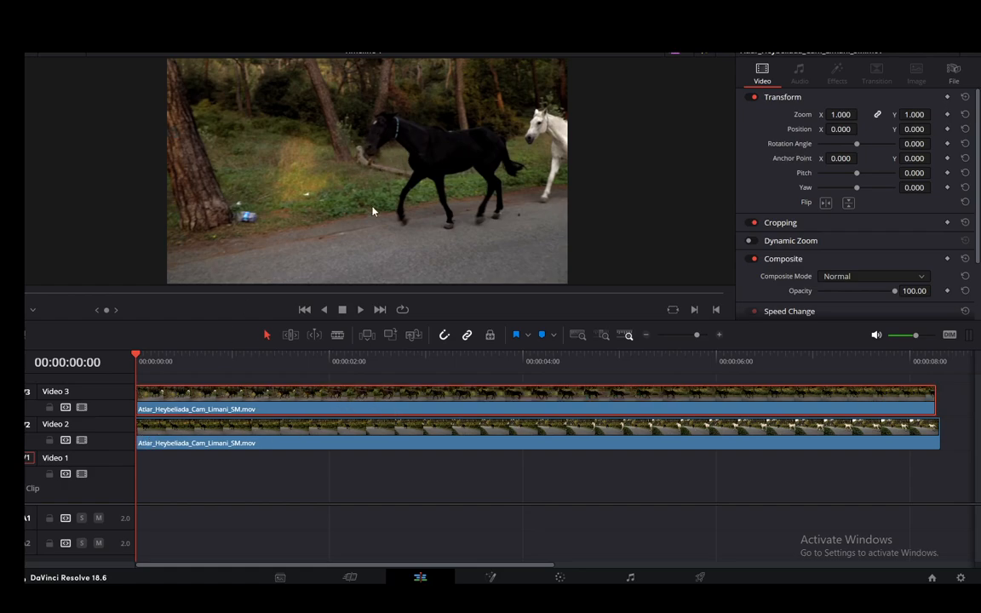
{"action": "left_click_drag", "start_coordinate": [313, 437], "coordinate": [317, 486]}
{"action": "left_click_drag", "start_coordinate": [295, 403], "coordinate": [299, 438]}
{"action": "left_click", "coordinate": [360, 309]}
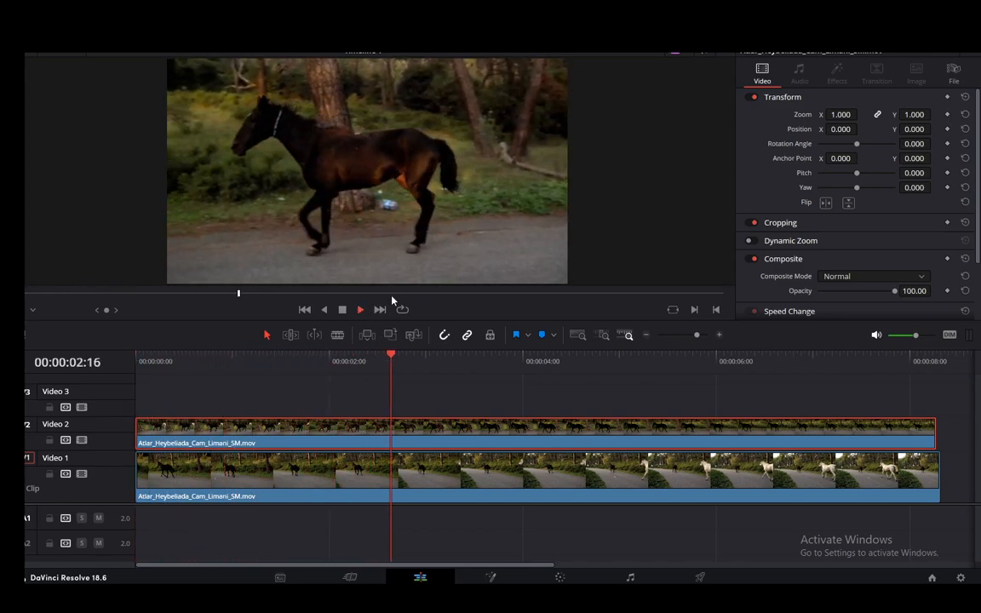
{"action": "left_click", "coordinate": [342, 311]}
{"action": "left_click", "coordinate": [305, 311]}
- Return the full clip to Video 1 and the masked clip to Video 2
{"action": "left_click_drag", "start_coordinate": [342, 470], "coordinate": [311, 473]}
{"action": "left_click_drag", "start_coordinate": [264, 397], "coordinate": [294, 446]}
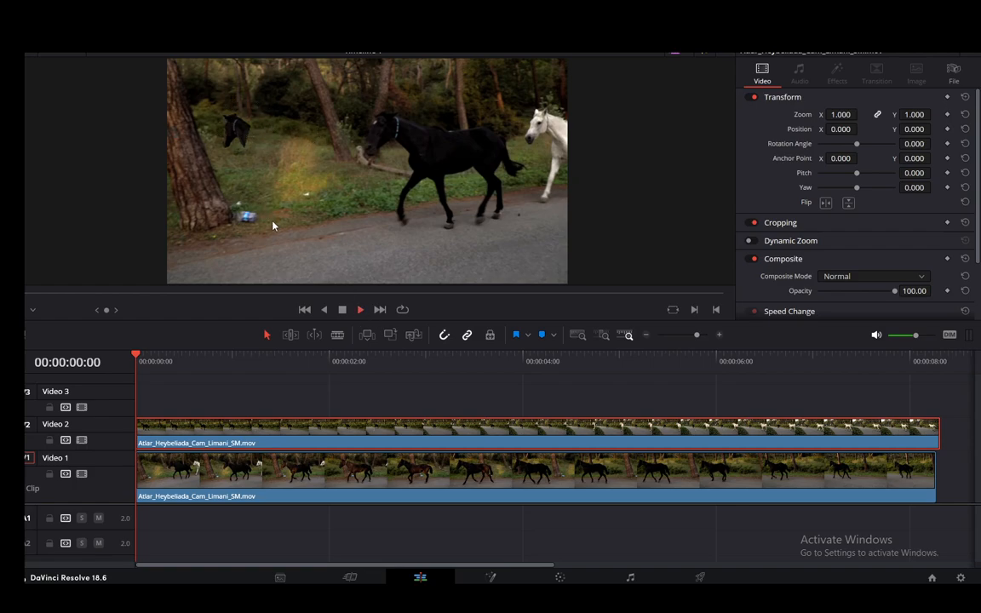
- Play the composite with the masked clip on top, and return to the timeline start
{"action": "key", "text": "space"}
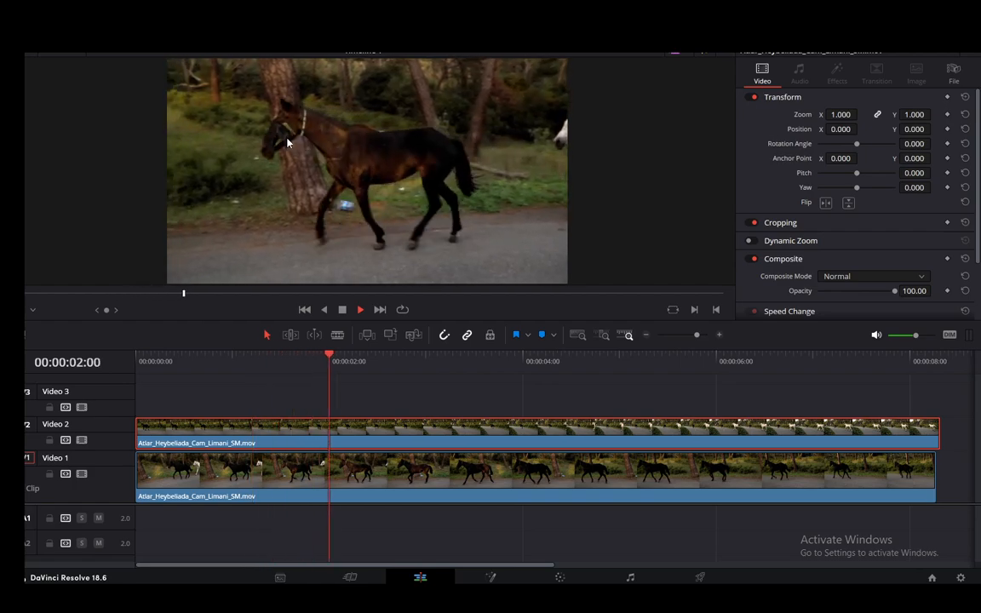
{"action": "left_click", "coordinate": [342, 311]}
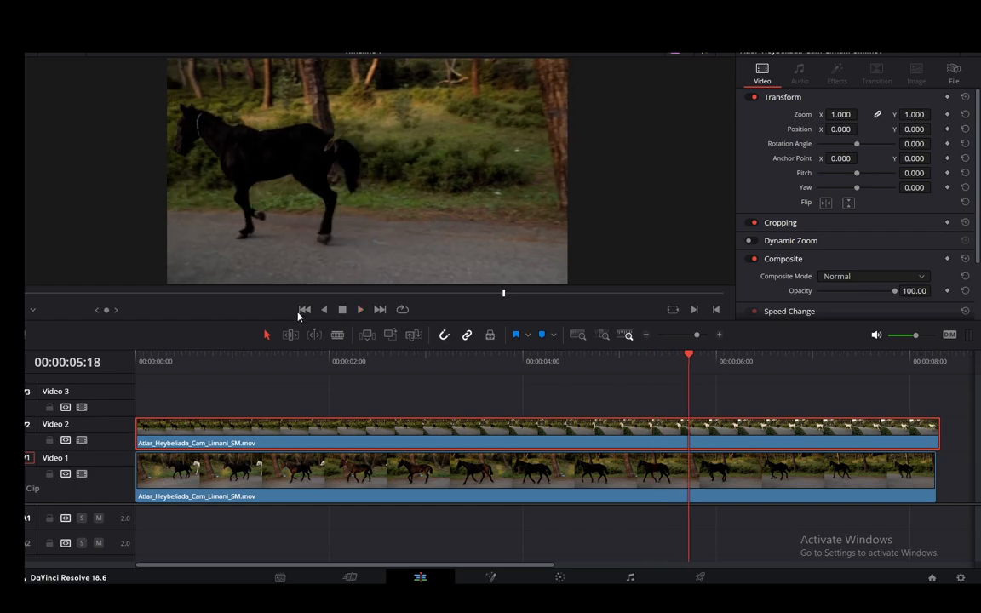
{"action": "left_click", "coordinate": [304, 310]}
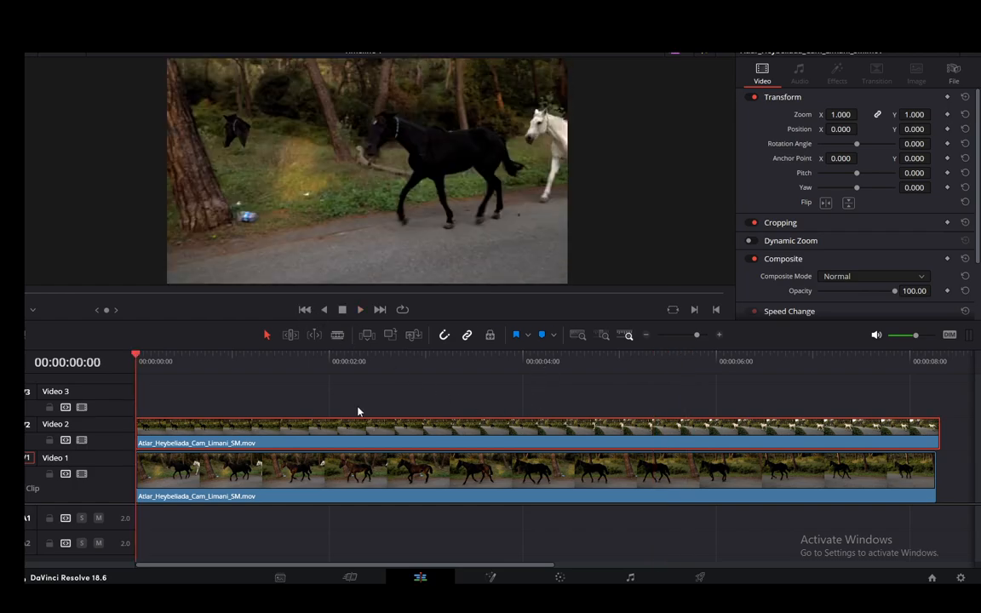